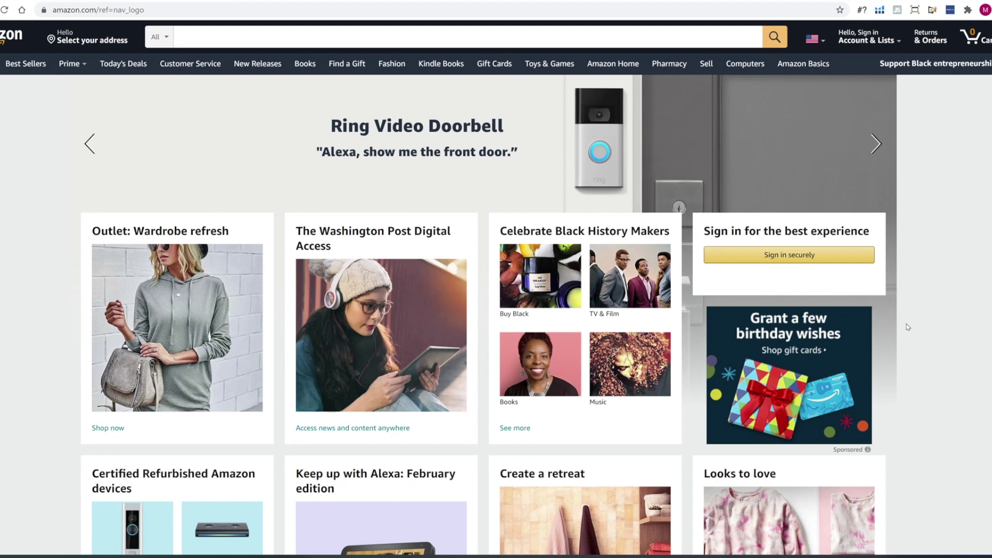
Search Amazon for "running shoes"
{"action": "left_click", "coordinate": [377, 37]}
{"action": "type", "text": "runn"}
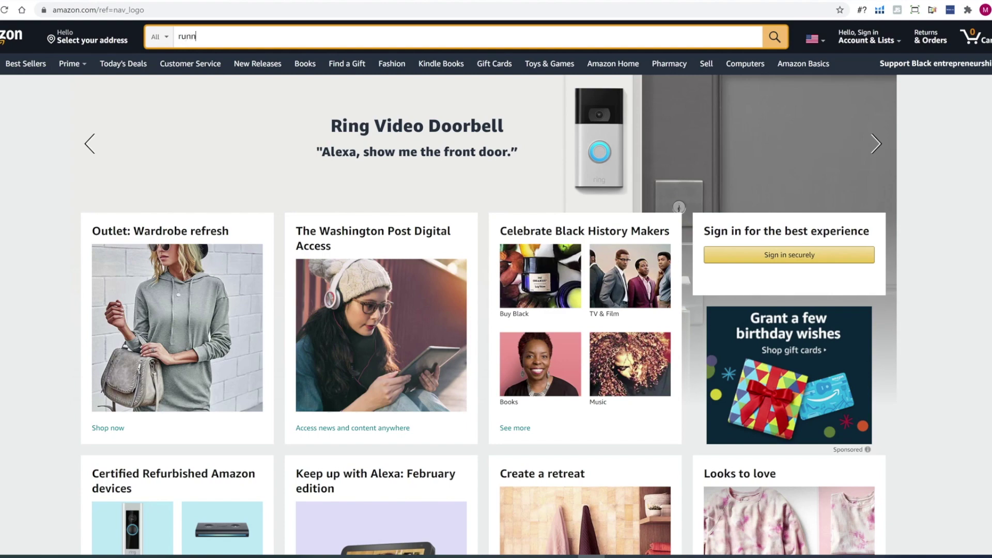
{"action": "type", "text": "ing shoes"}
{"action": "key", "text": "Return"}
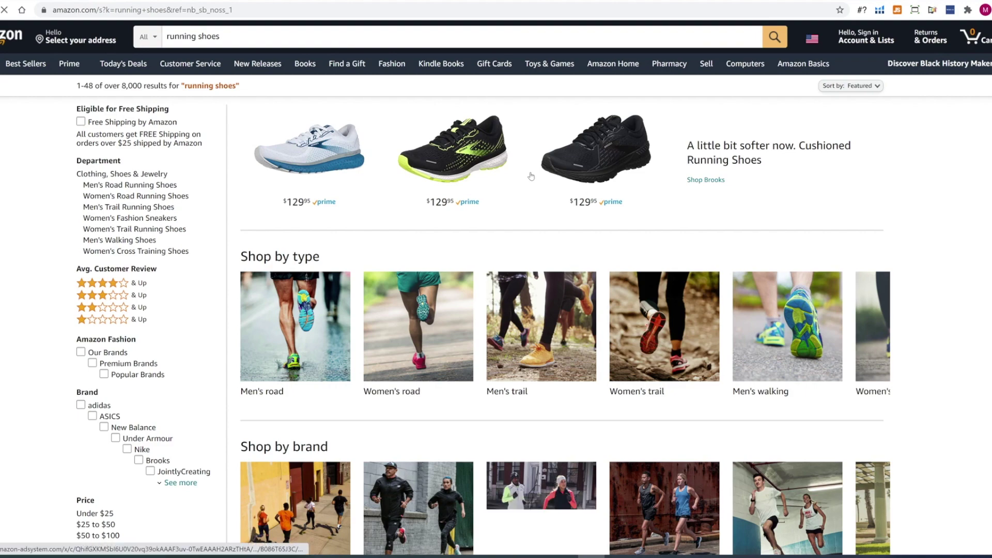
Examine the sales, revenue, net and fee figures beneath the running shoe listings, particularly those of the ASICS Men's GT-1000 9
{"action": "scroll", "coordinate": [550, 184], "scroll_direction": "down", "scroll_amount": 1}
{"action": "scroll", "coordinate": [550, 184], "scroll_direction": "down", "scroll_amount": 1}
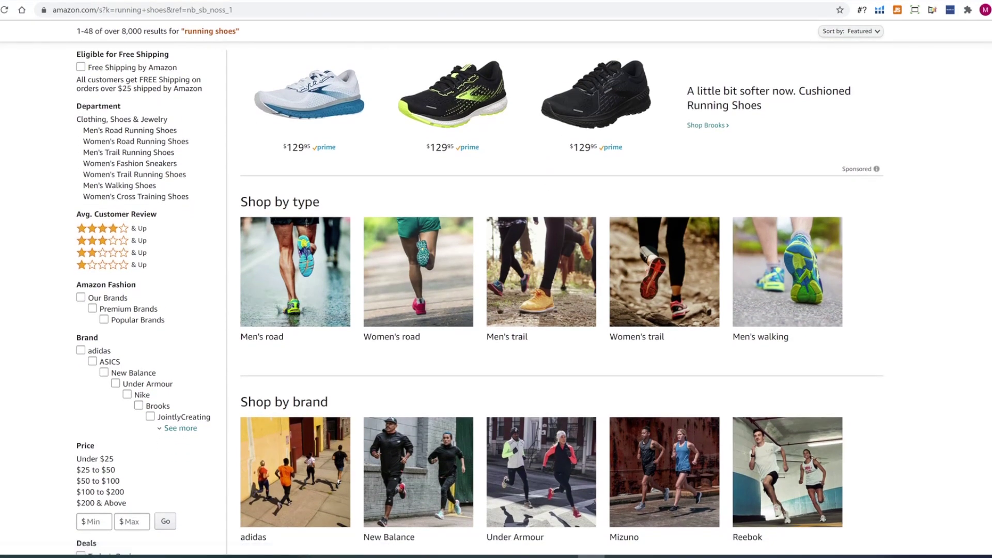
{"action": "scroll", "coordinate": [550, 288], "scroll_direction": "down", "scroll_amount": 15}
{"action": "scroll", "coordinate": [550, 287], "scroll_direction": "up", "scroll_amount": 10}
{"action": "scroll", "coordinate": [549, 287], "scroll_direction": "up", "scroll_amount": 5}
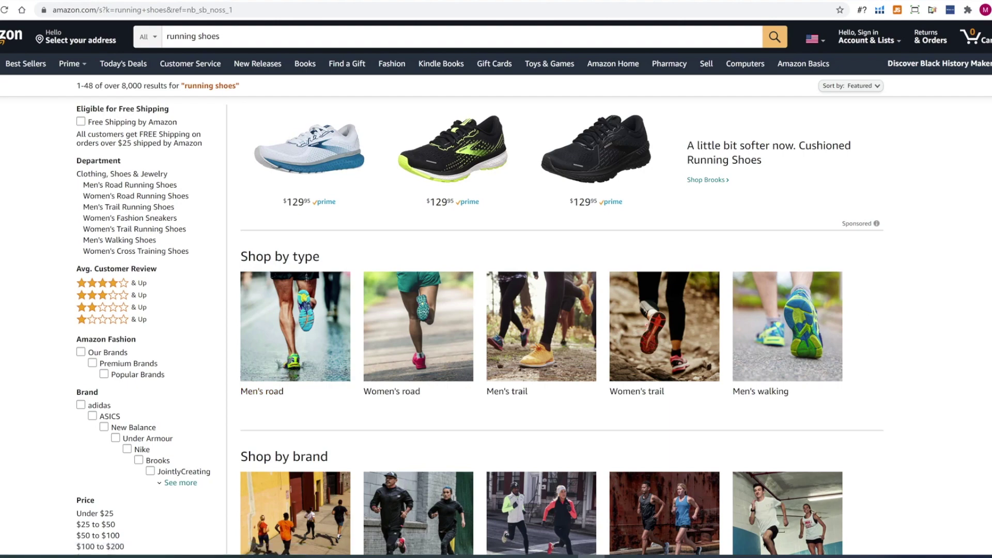
{"action": "scroll", "coordinate": [496, 290], "scroll_direction": "down", "scroll_amount": 10}
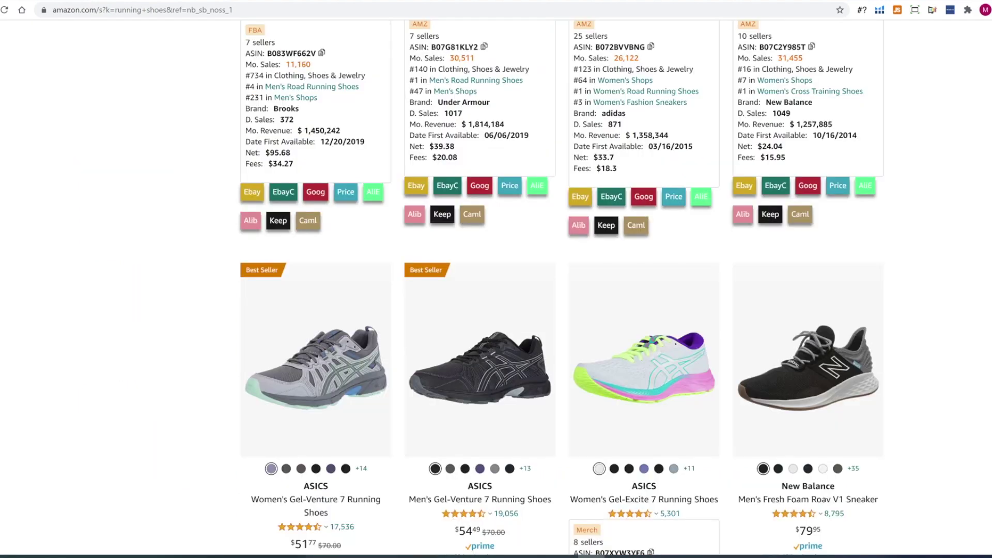
{"action": "scroll", "coordinate": [496, 289], "scroll_direction": "up", "scroll_amount": 10}
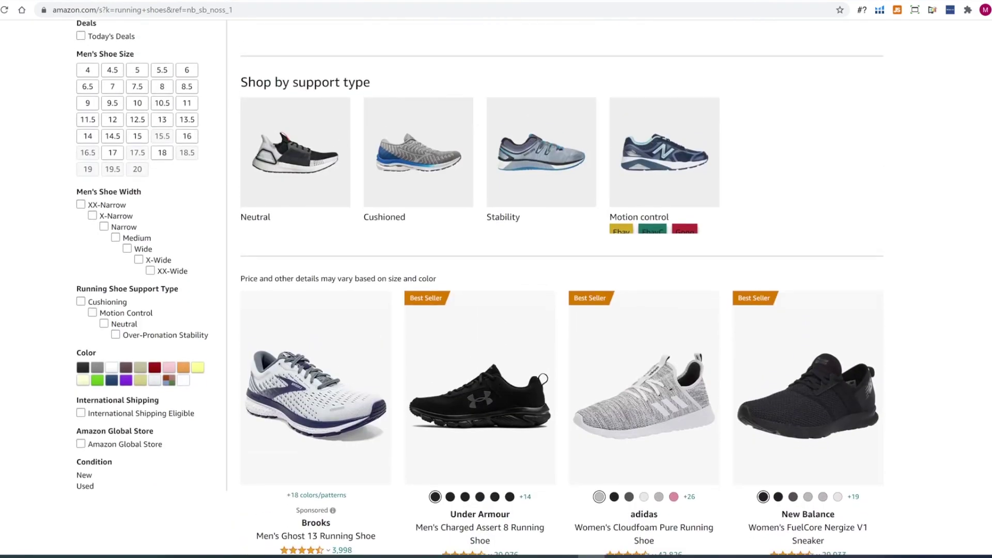
{"action": "scroll", "coordinate": [496, 290], "scroll_direction": "up", "scroll_amount": 3}
{"action": "scroll", "coordinate": [496, 289], "scroll_direction": "down", "scroll_amount": 6}
{"action": "scroll", "coordinate": [496, 290], "scroll_direction": "down", "scroll_amount": 20}
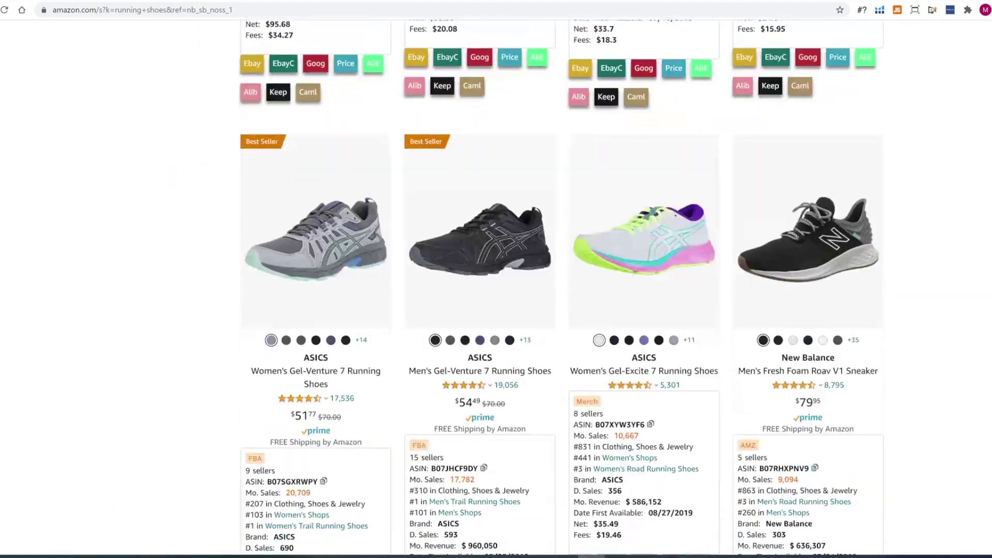
{"action": "scroll", "coordinate": [951, 234], "scroll_direction": "down", "scroll_amount": 3}
{"action": "scroll", "coordinate": [952, 234], "scroll_direction": "up", "scroll_amount": 6}
{"action": "scroll", "coordinate": [952, 234], "scroll_direction": "down", "scroll_amount": 2}
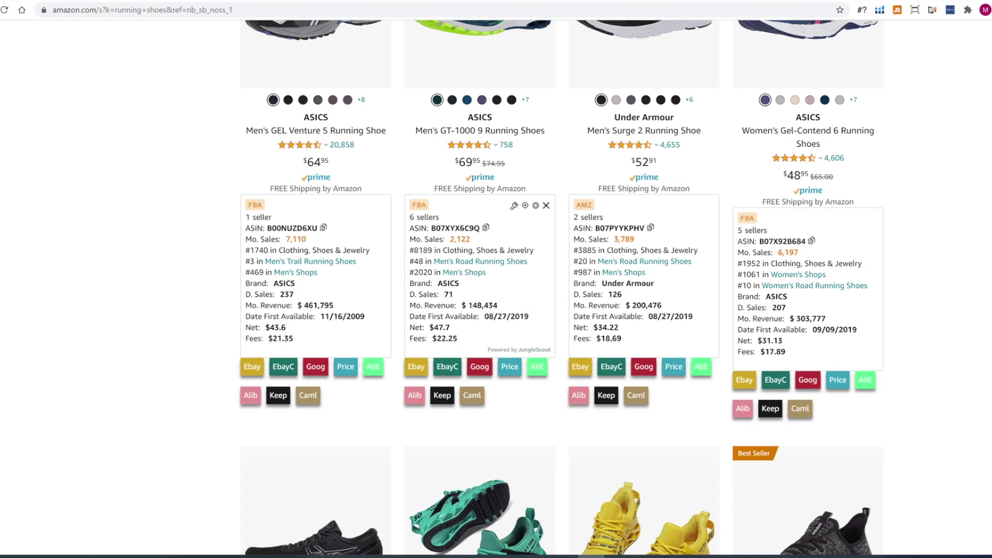
{"action": "left_click_drag", "start_coordinate": [467, 306], "coordinate": [499, 306]}
{"action": "mouse_move", "coordinate": [437, 339]}
{"action": "left_mouse_down"}
{"action": "mouse_move", "coordinate": [458, 338]}
{"action": "mouse_move", "coordinate": [442, 327]}
{"action": "mouse_move", "coordinate": [450, 328]}
{"action": "left_mouse_up"}
{"action": "scroll", "coordinate": [508, 283], "scroll_direction": "down", "scroll_amount": 2}
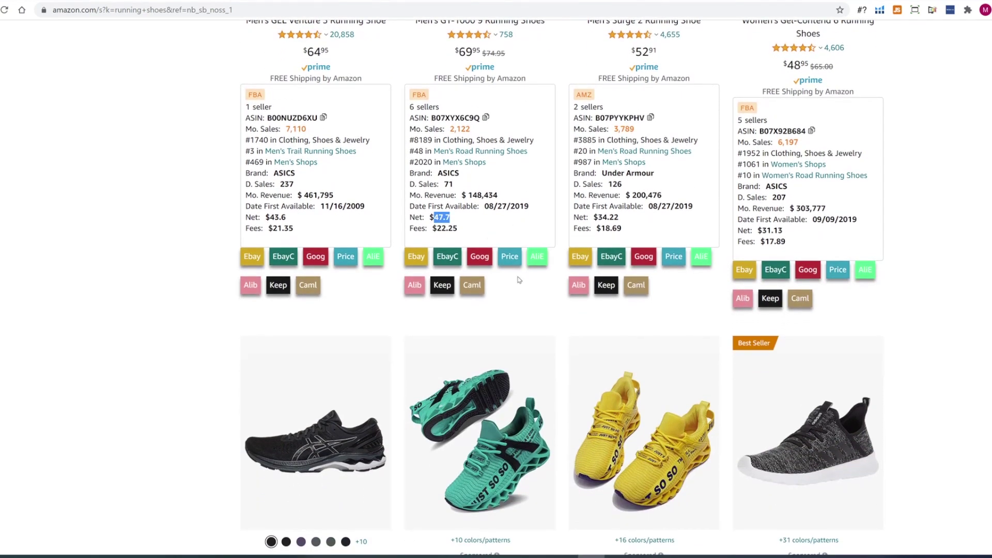
Open the Jungle Scout extension to load the product data for the running shoes results
{"action": "scroll", "coordinate": [520, 277], "scroll_direction": "up", "scroll_amount": 5}
{"action": "scroll", "coordinate": [521, 276], "scroll_direction": "up", "scroll_amount": 4}
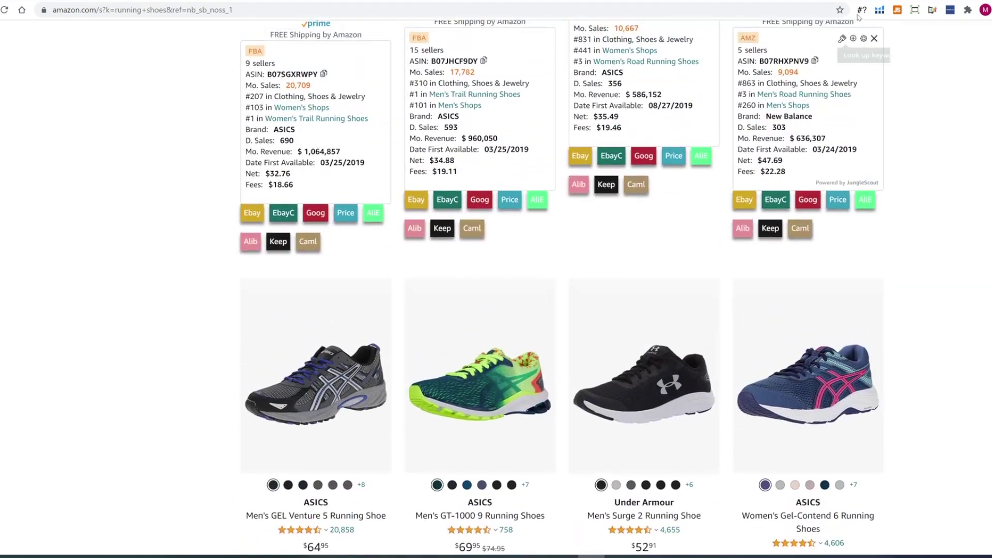
{"action": "left_click", "coordinate": [897, 13]}
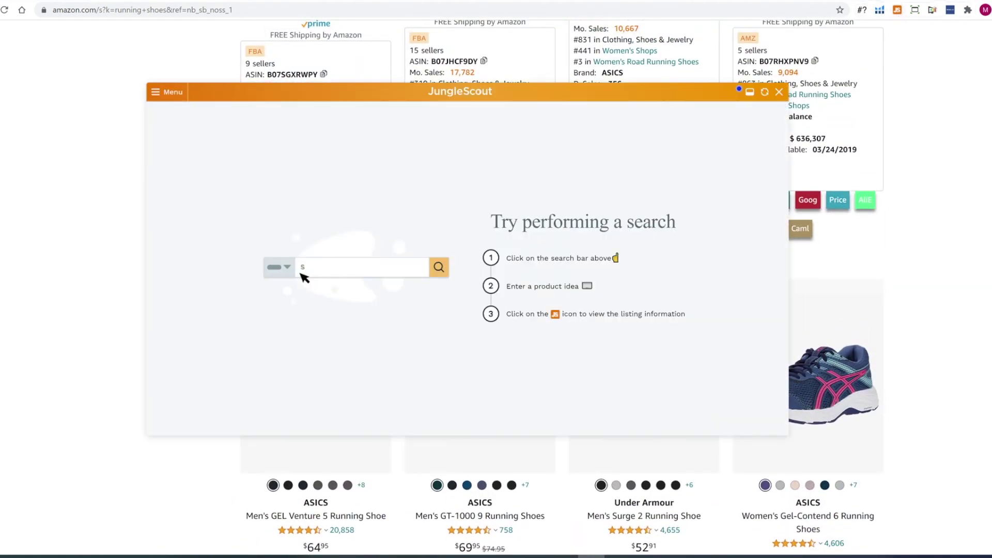
{"action": "left_click", "coordinate": [302, 274]}
{"action": "type", "text": "Socks"}
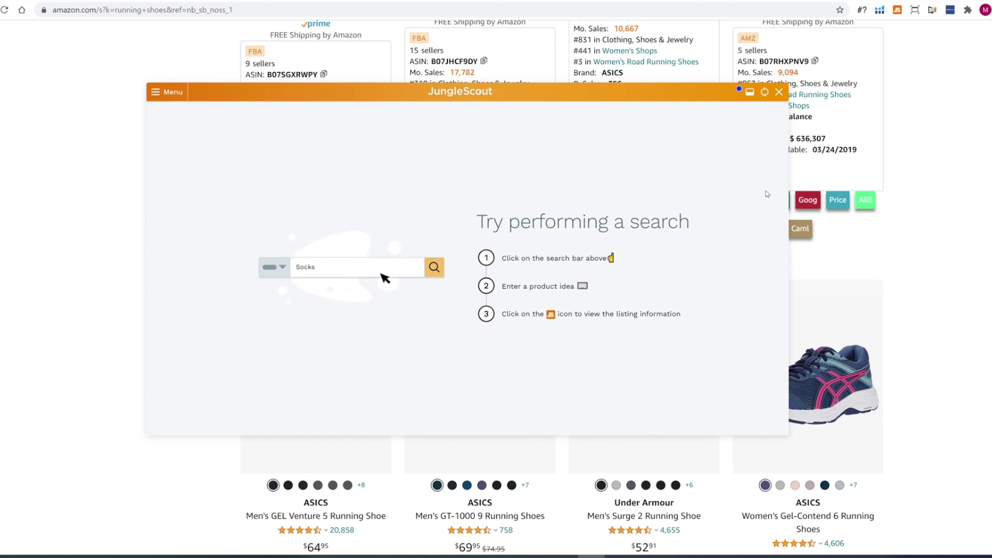
{"action": "left_click", "coordinate": [439, 267]}
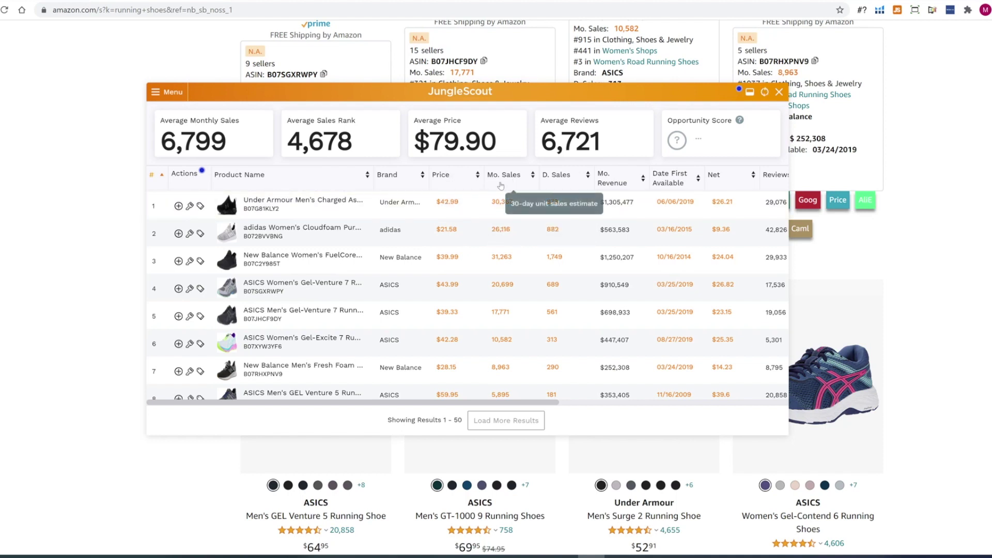
Review the product table's columns from price and monthly sales through reviews, rating, fees, rank, seller type, sellers and category
{"action": "mouse_move", "coordinate": [274, 207]}
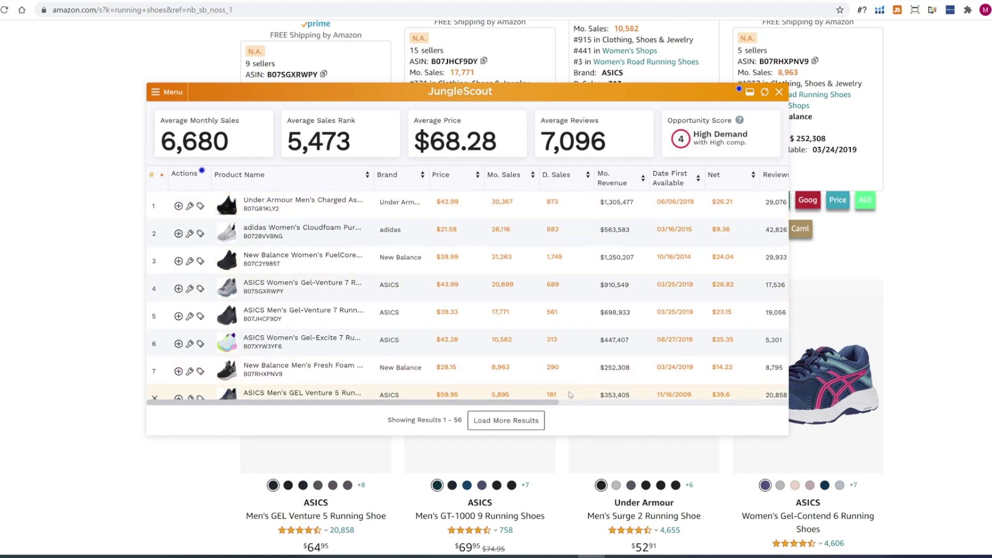
{"action": "left_click_drag", "start_coordinate": [546, 402], "coordinate": [623, 401]}
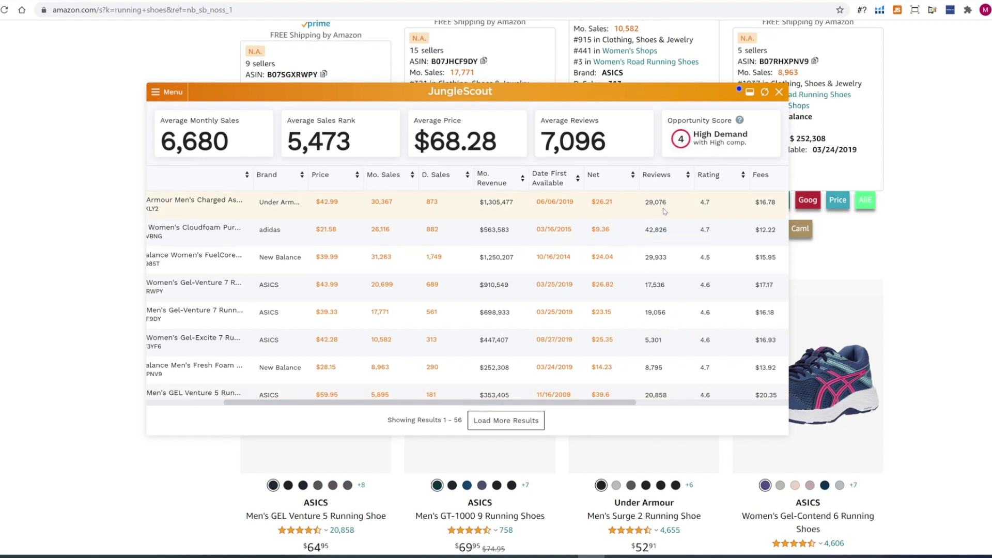
{"action": "left_click_drag", "start_coordinate": [571, 403], "coordinate": [724, 403]}
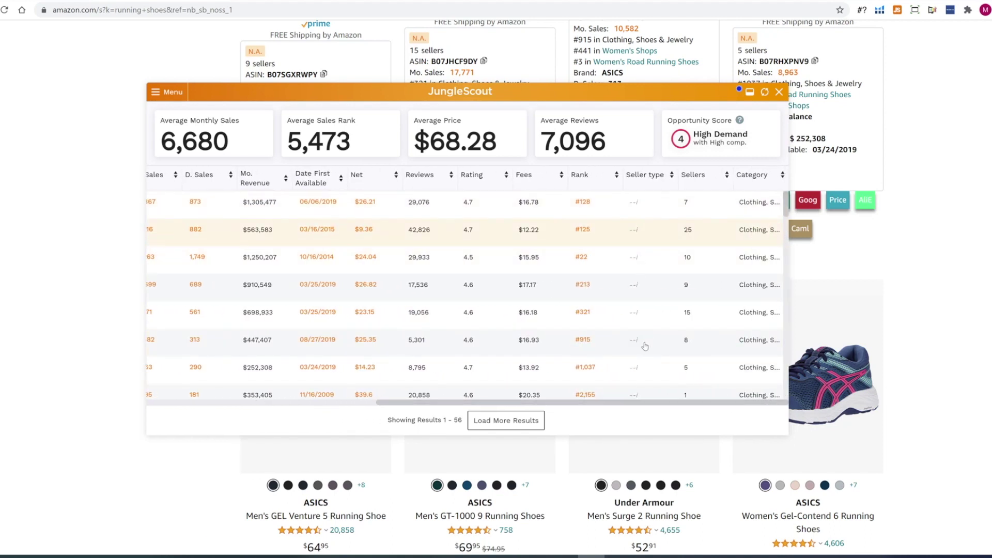
{"action": "mouse_move", "coordinate": [644, 344]}
{"action": "left_click_drag", "start_coordinate": [417, 404], "coordinate": [354, 402]}
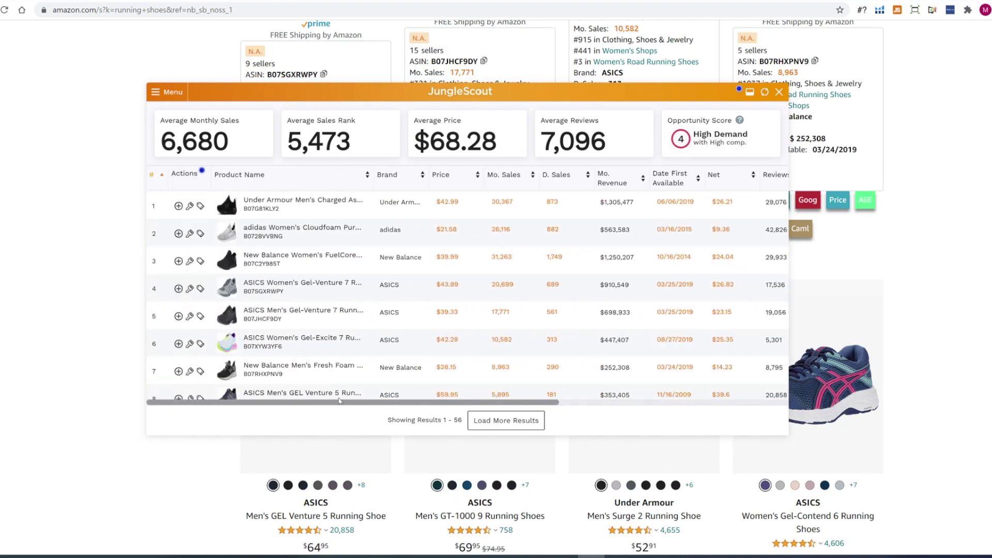
Filter the product results to a lowest sellers value of 3 and a lowest net of 25
{"action": "left_click", "coordinate": [155, 95]}
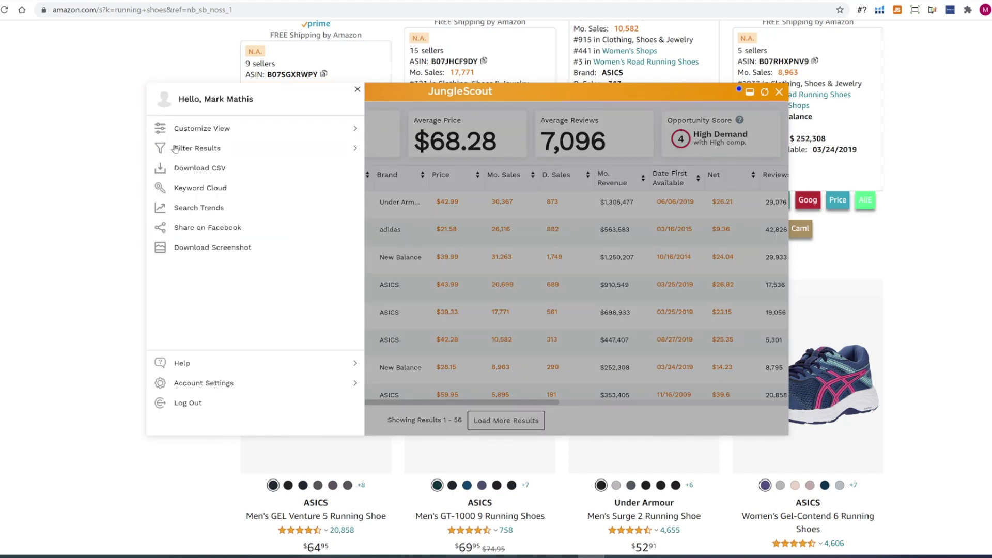
{"action": "left_click", "coordinate": [187, 150]}
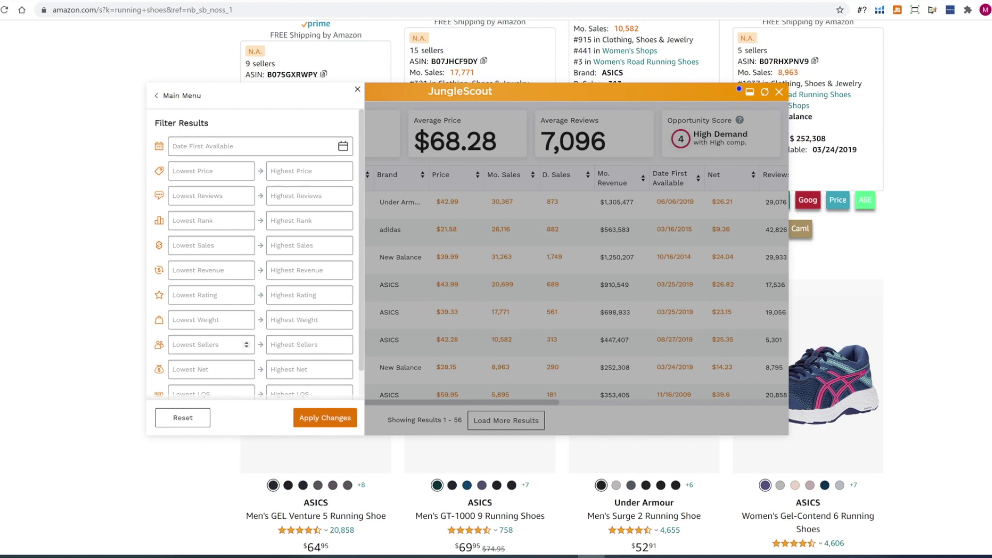
{"action": "left_click", "coordinate": [207, 345]}
{"action": "type", "text": "3"}
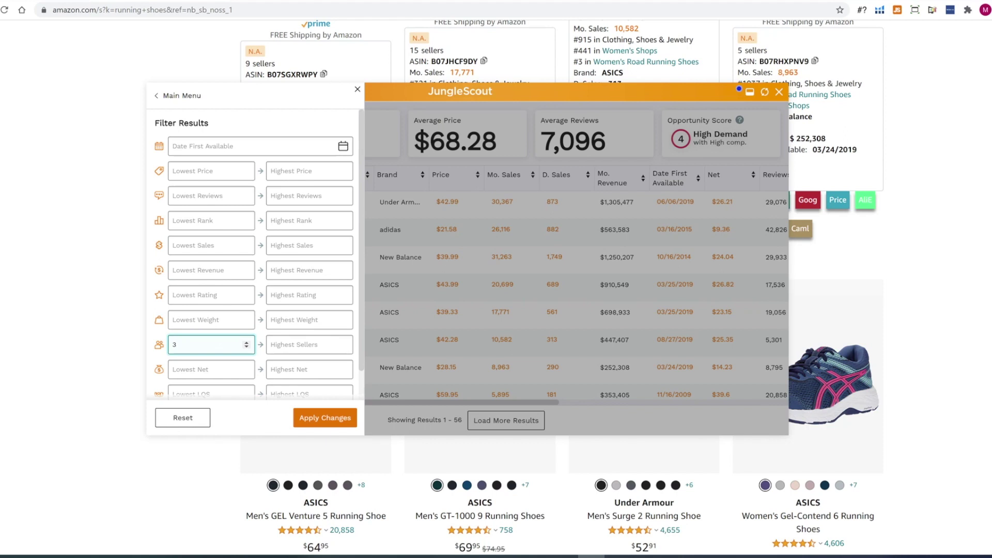
{"action": "left_click", "coordinate": [199, 369]}
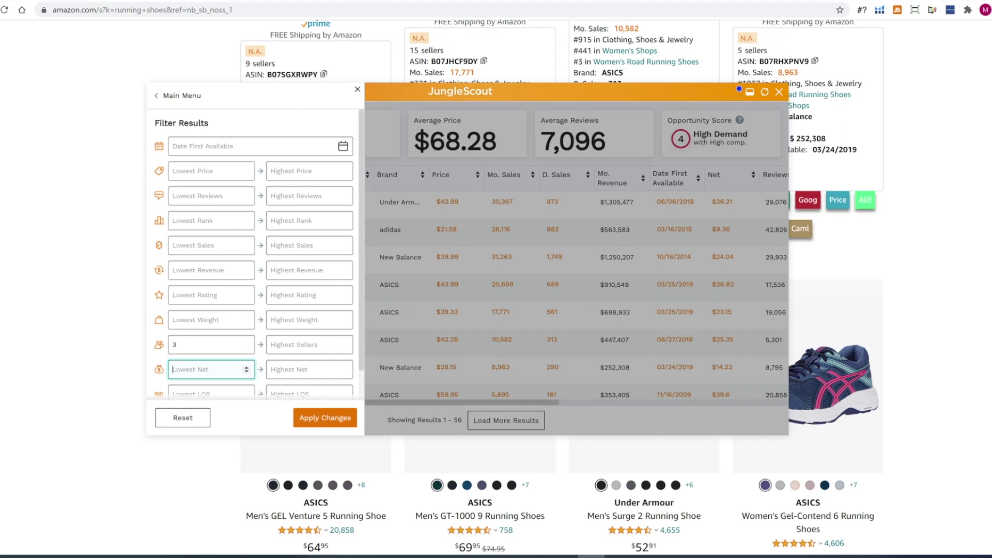
{"action": "type", "text": "25"}
{"action": "left_click", "coordinate": [325, 417]}
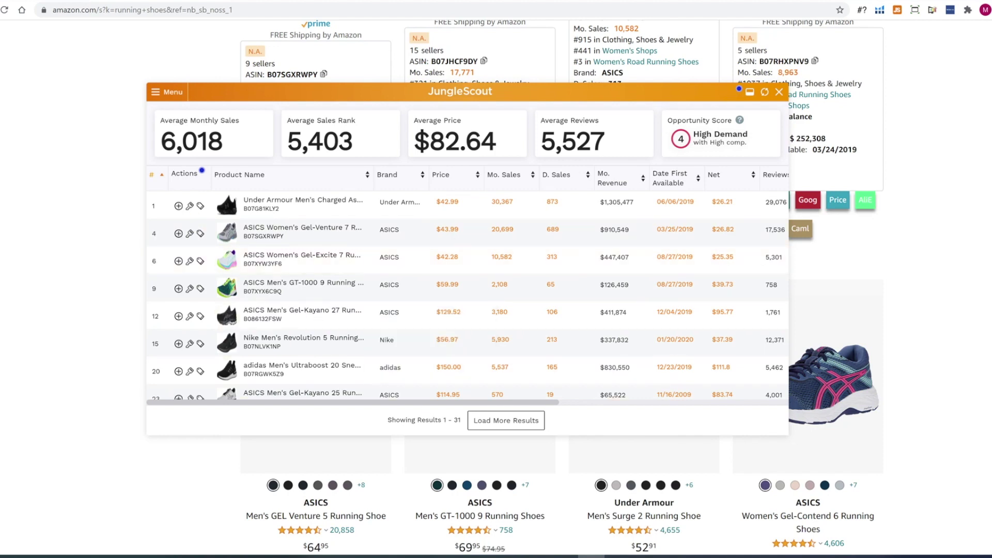
Set the results filter's lowest net to 50 and apply it
{"action": "left_click", "coordinate": [155, 94]}
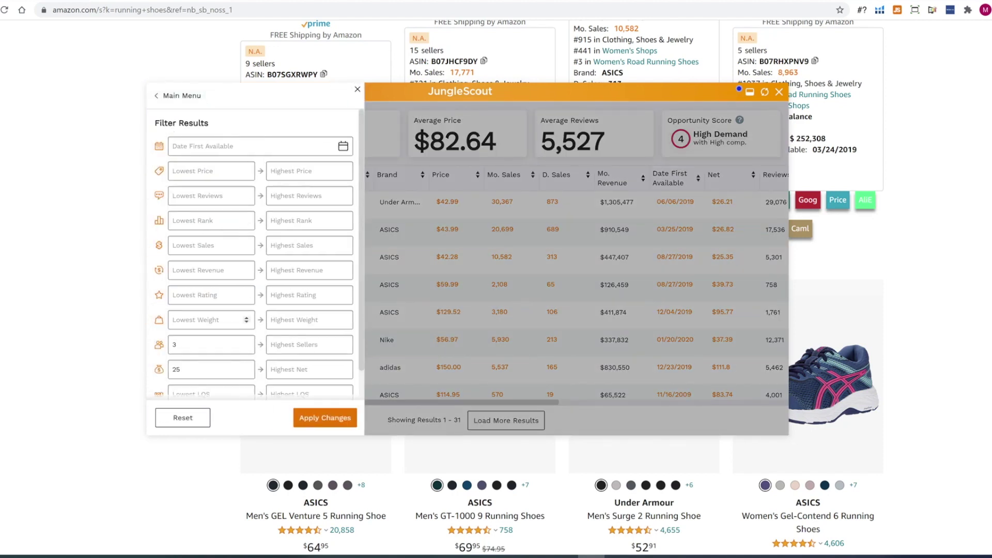
{"action": "scroll", "coordinate": [246, 370], "scroll_direction": "down", "scroll_amount": 1}
{"action": "scroll", "coordinate": [257, 253], "scroll_direction": "down", "scroll_amount": 1}
{"action": "double_click", "coordinate": [176, 314]}
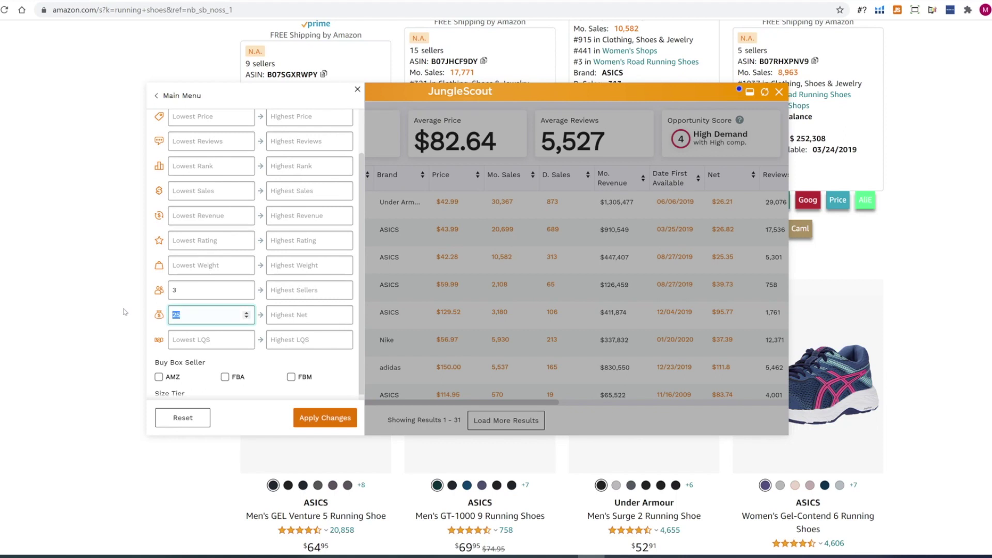
{"action": "type", "text": "50"}
{"action": "left_click", "coordinate": [325, 423]}
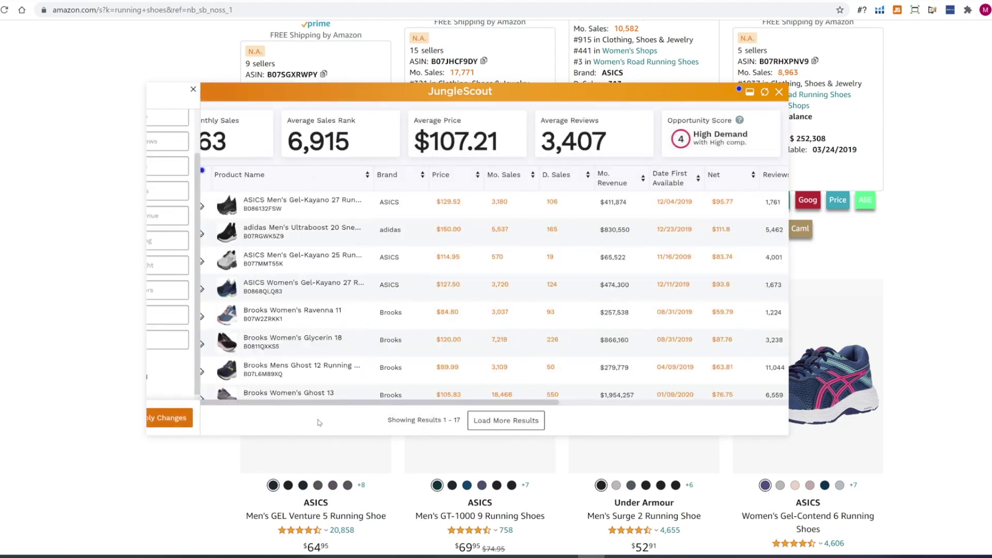
Sort the filtered products by monthly revenue from highest to lowest and preview the Brooks Women's Ghost 13
{"action": "mouse_move", "coordinate": [330, 390]}
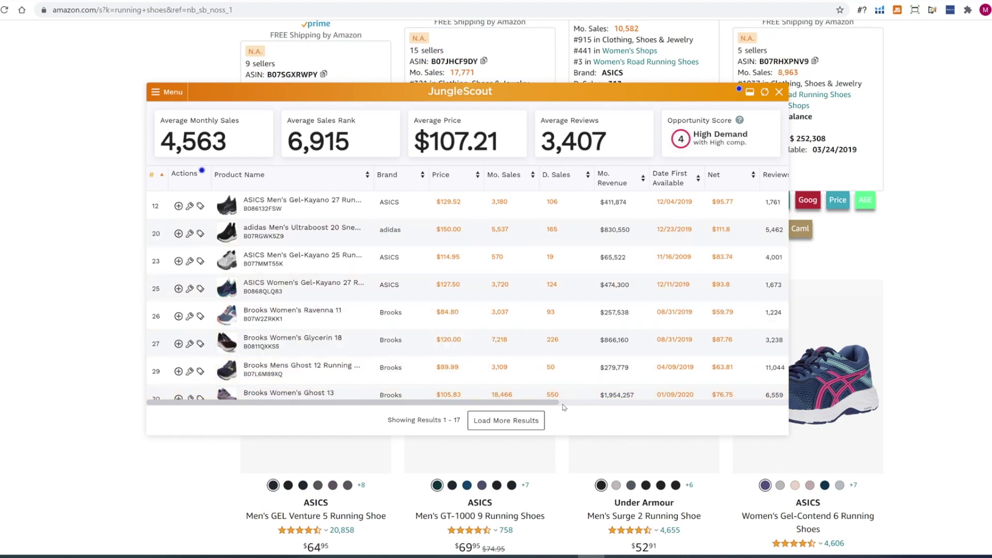
{"action": "left_click_drag", "start_coordinate": [561, 408], "coordinate": [752, 416]}
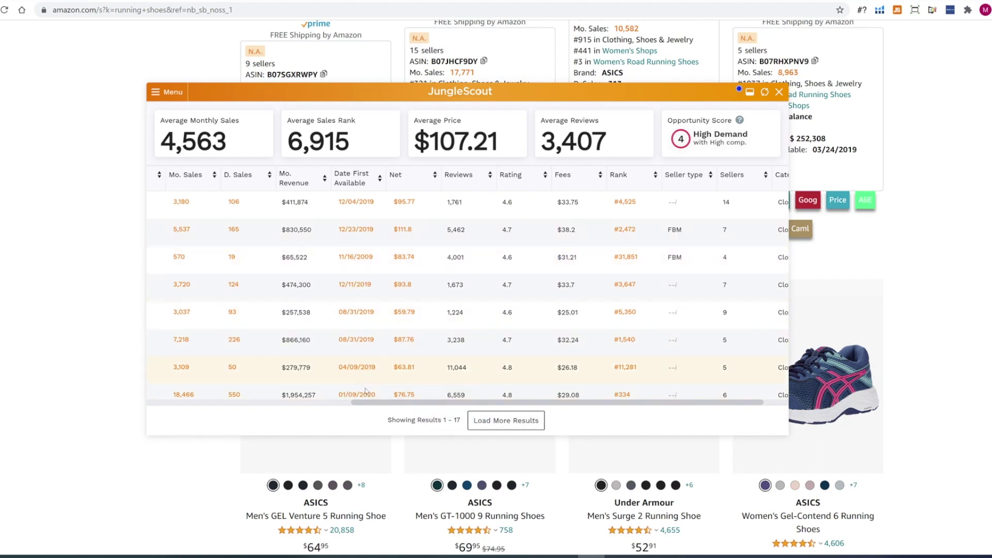
{"action": "left_click", "coordinate": [304, 185]}
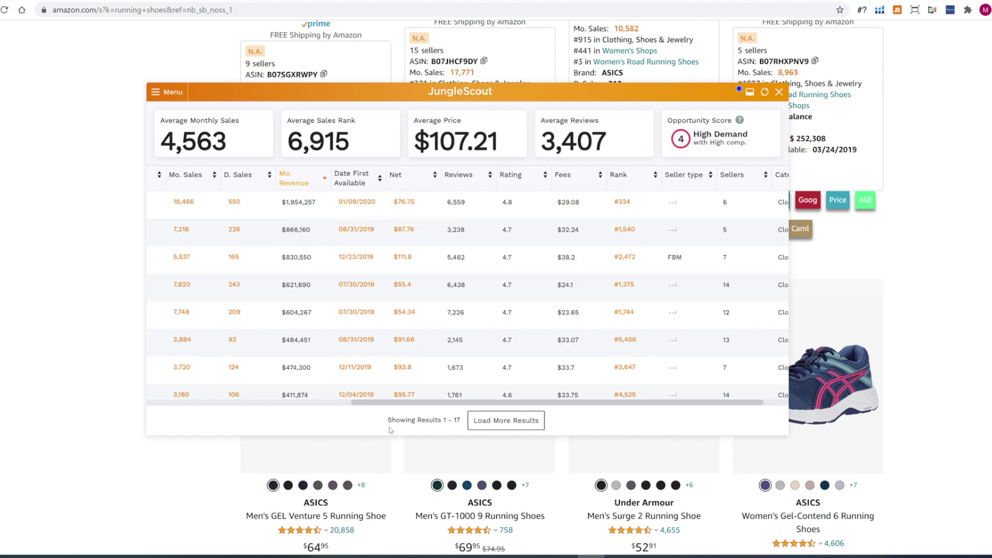
{"action": "left_click_drag", "start_coordinate": [381, 403], "coordinate": [203, 402]}
{"action": "mouse_move", "coordinate": [238, 217]}
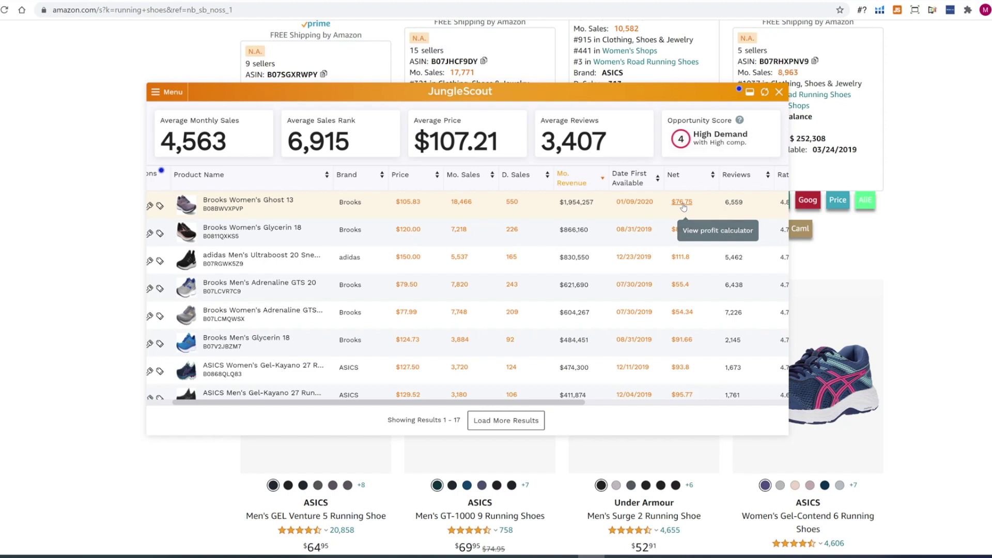
{"action": "mouse_move", "coordinate": [308, 207]}
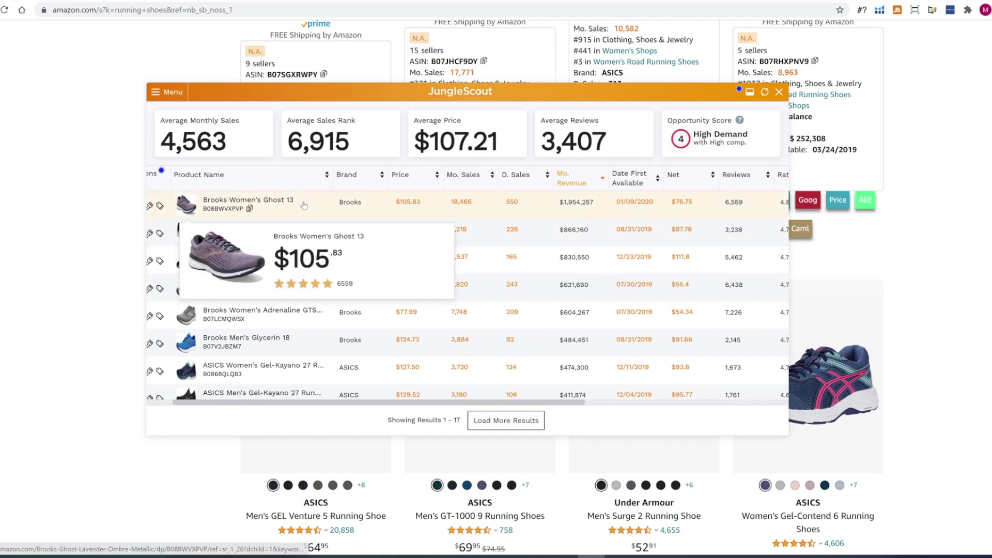